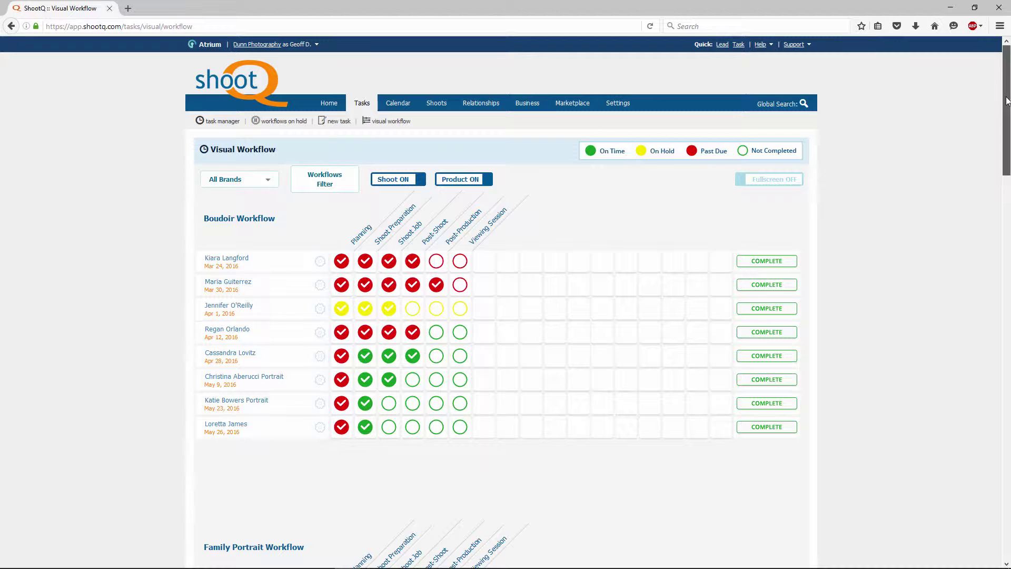
Highlight the canvas product names in the grid, including 16x20 Canvas Gallery Wrap
{"action": "left_click_drag", "start_coordinate": [1006, 100], "coordinate": [1009, 451]}
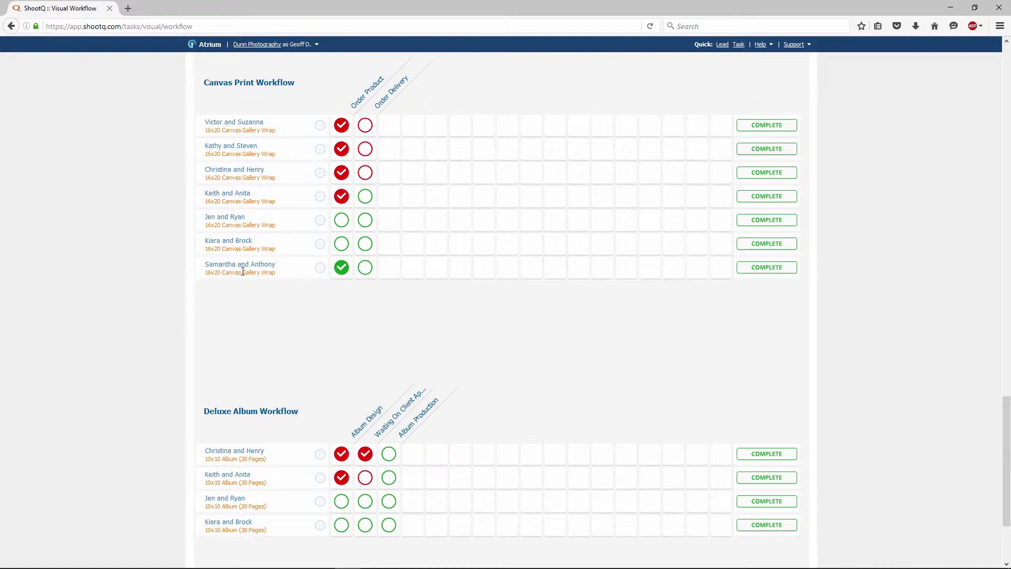
{"action": "left_click_drag", "start_coordinate": [280, 276], "coordinate": [204, 272]}
{"action": "left_click_drag", "start_coordinate": [279, 251], "coordinate": [206, 254]}
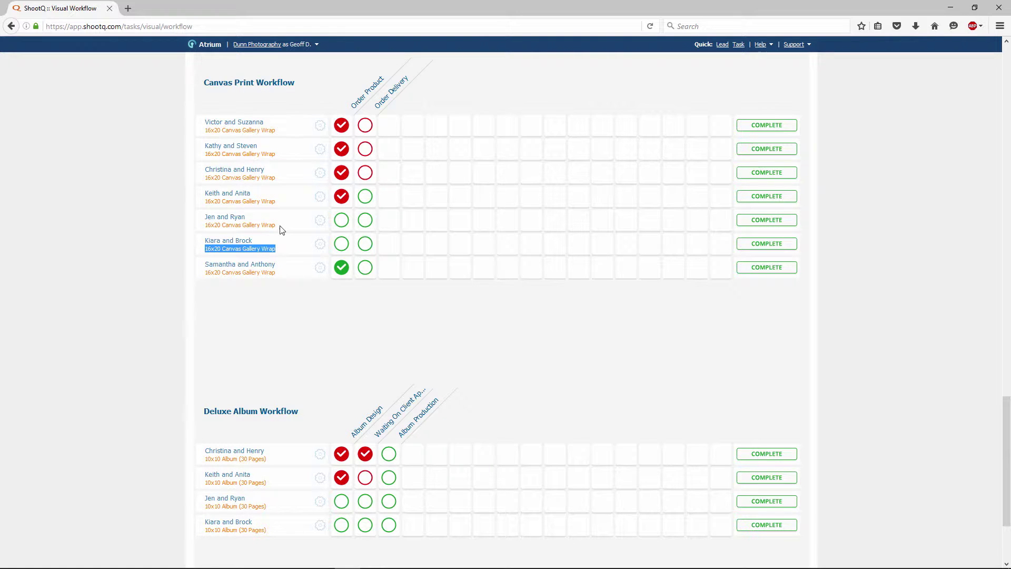
{"action": "left_click_drag", "start_coordinate": [282, 228], "coordinate": [176, 225]}
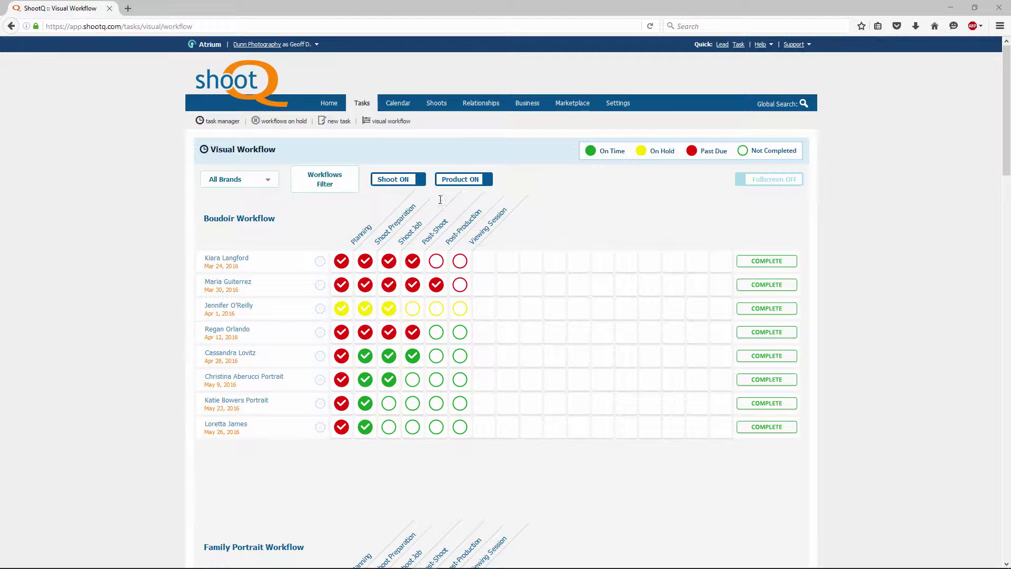
Keep All Brands, filter to the Family Portrait Workflow grid, then remove that filter
{"action": "left_click", "coordinate": [267, 181]}
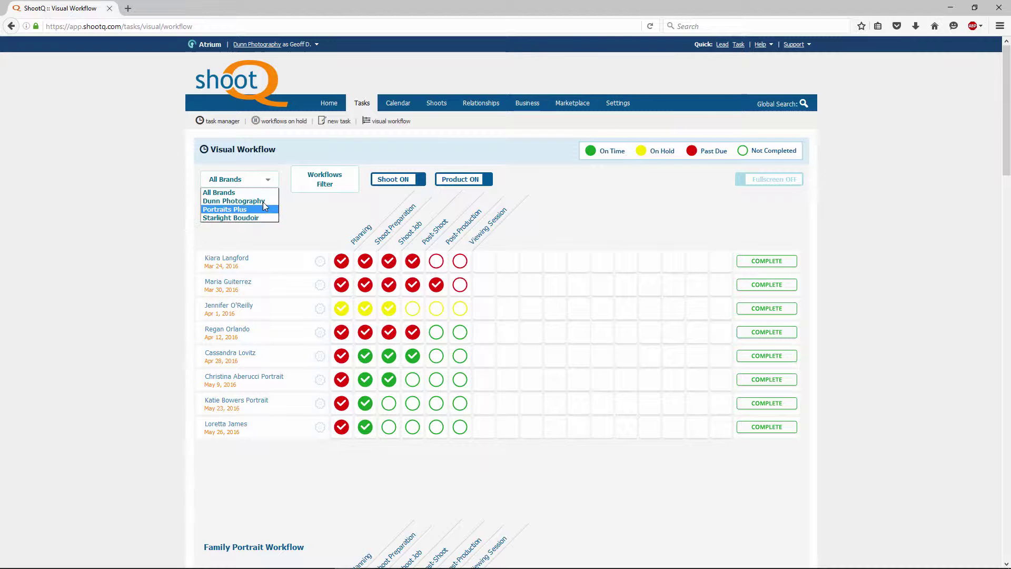
{"action": "left_click", "coordinate": [262, 195]}
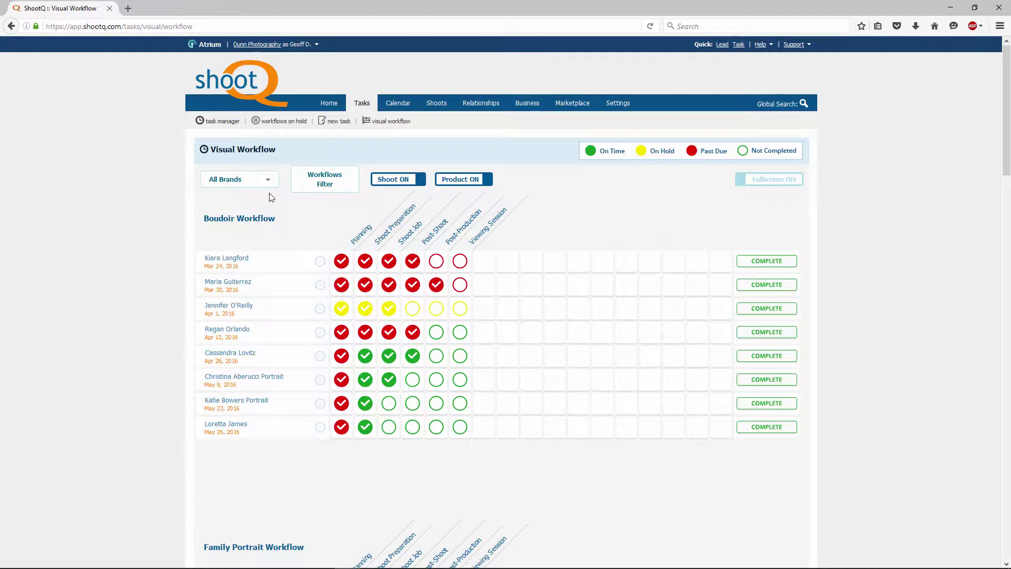
{"action": "left_click", "coordinate": [319, 187]}
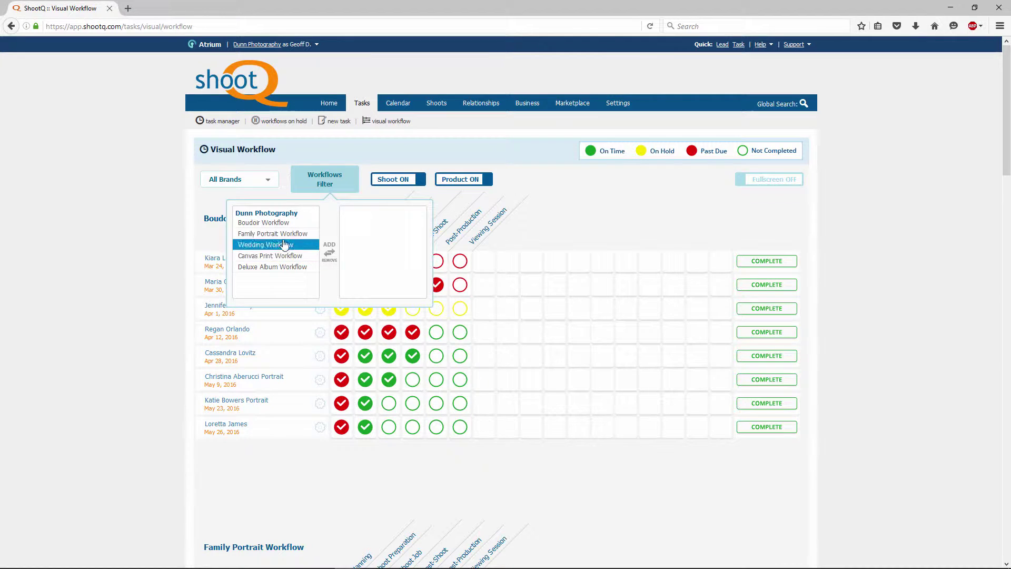
{"action": "left_click", "coordinate": [286, 236]}
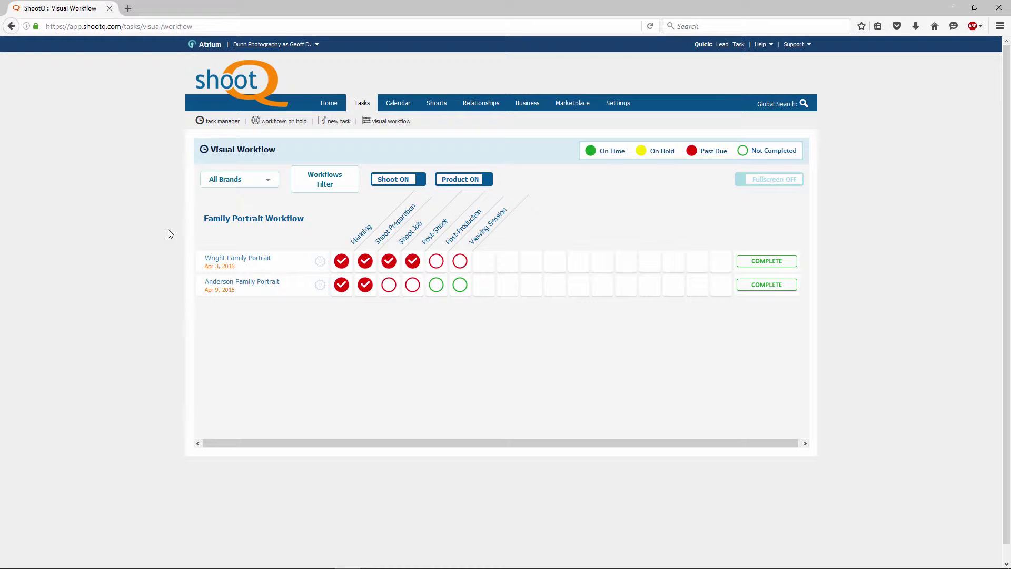
{"action": "left_click", "coordinate": [325, 181]}
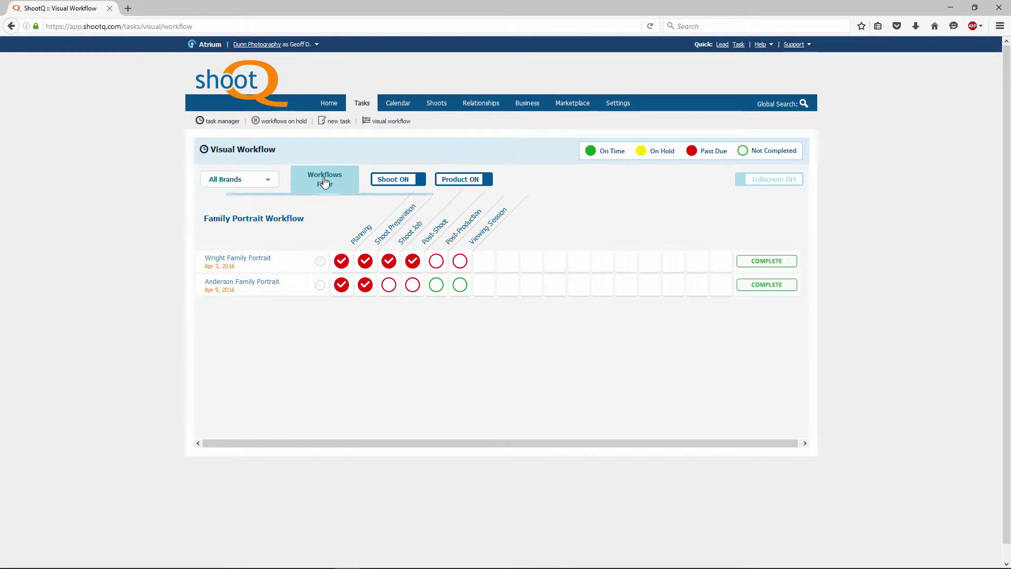
{"action": "left_click", "coordinate": [368, 225]}
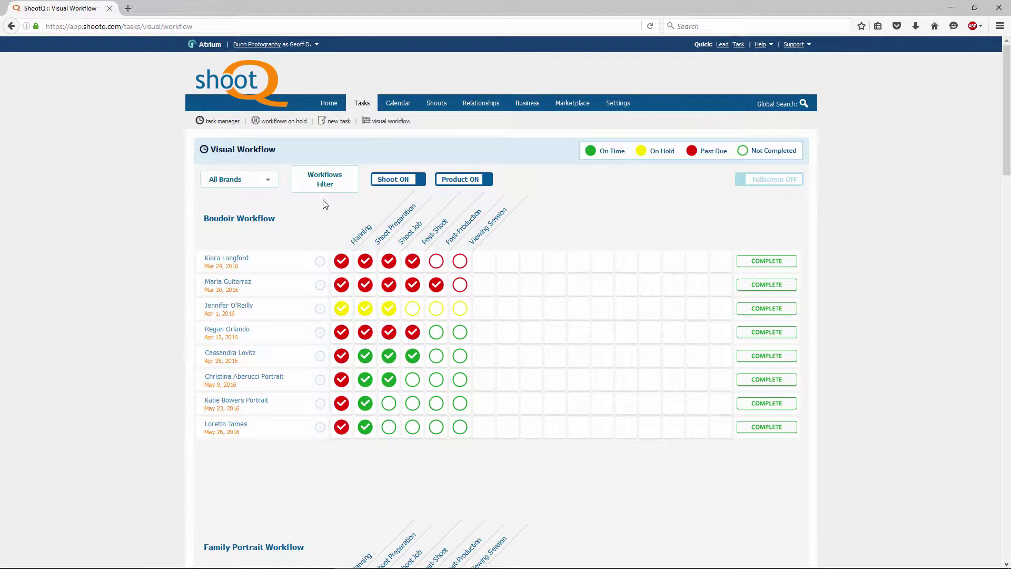
Hide shoot workflows, then product workflows, and show both types again
{"action": "left_click", "coordinate": [411, 183]}
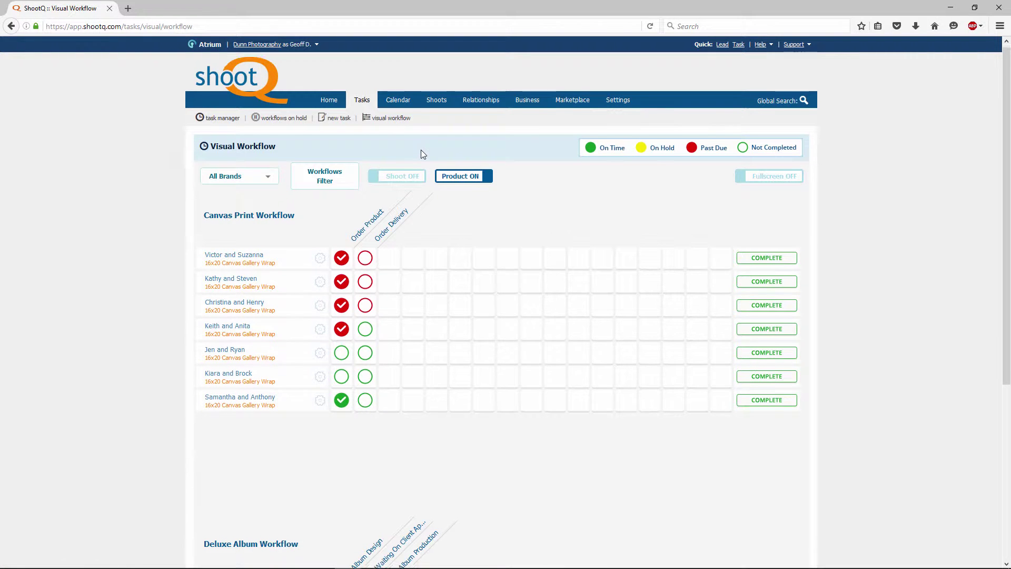
{"action": "scroll", "coordinate": [421, 153], "scroll_direction": "down", "scroll_amount": 3}
{"action": "scroll", "coordinate": [422, 154], "scroll_direction": "down", "scroll_amount": 1}
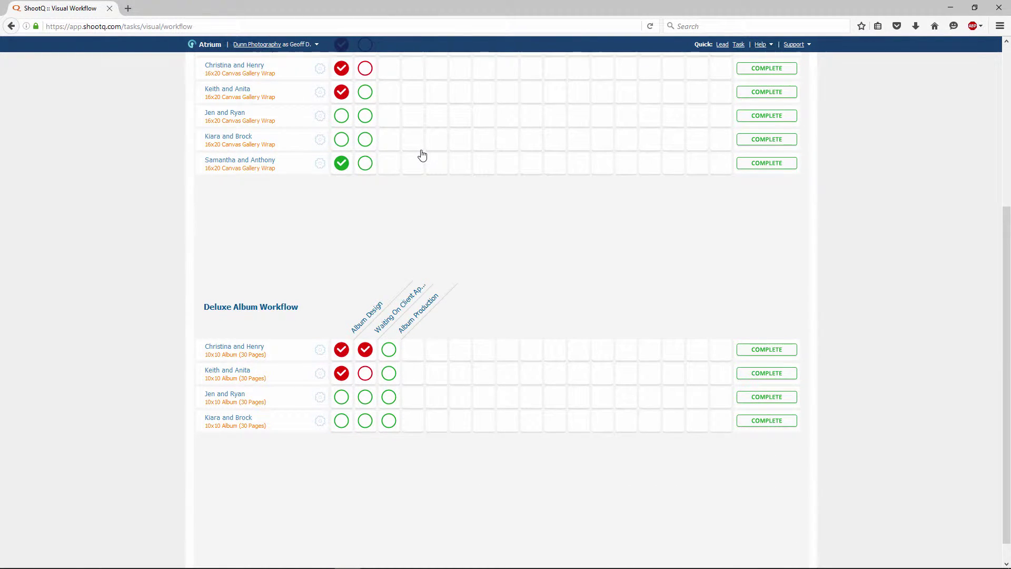
{"action": "scroll", "coordinate": [422, 154], "scroll_direction": "up", "scroll_amount": 3}
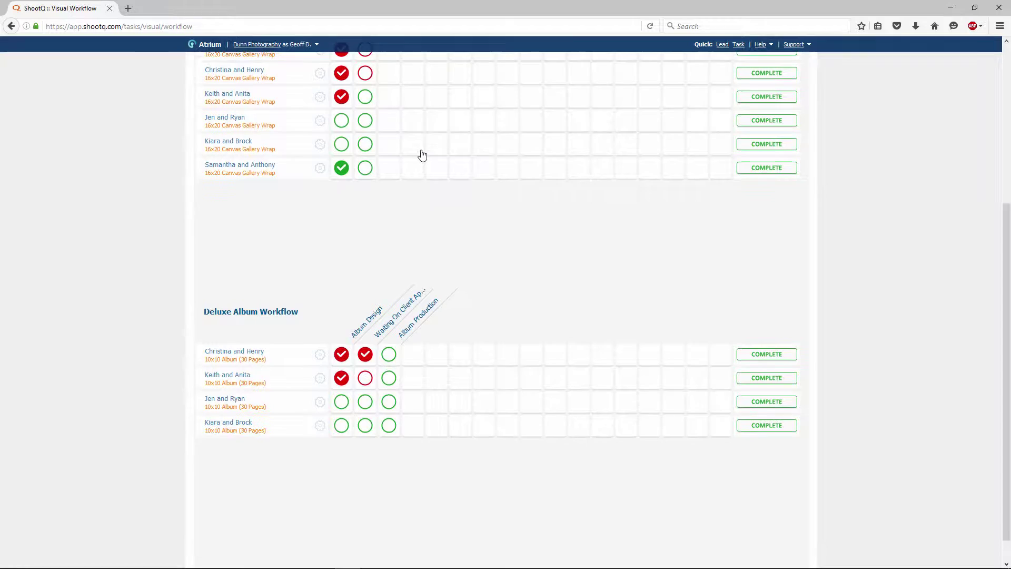
{"action": "scroll", "coordinate": [423, 154], "scroll_direction": "up", "scroll_amount": 1}
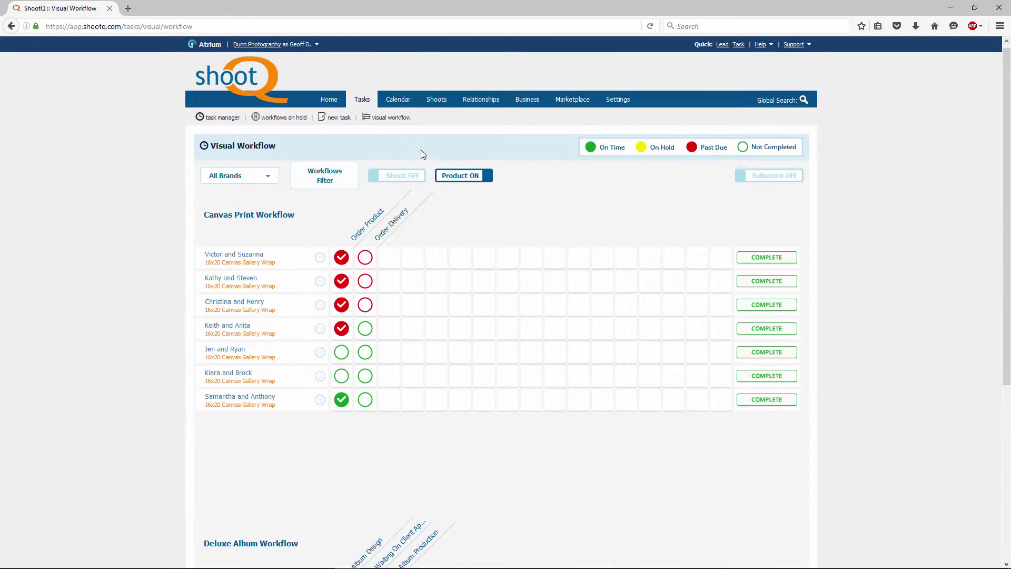
{"action": "left_click", "coordinate": [455, 180]}
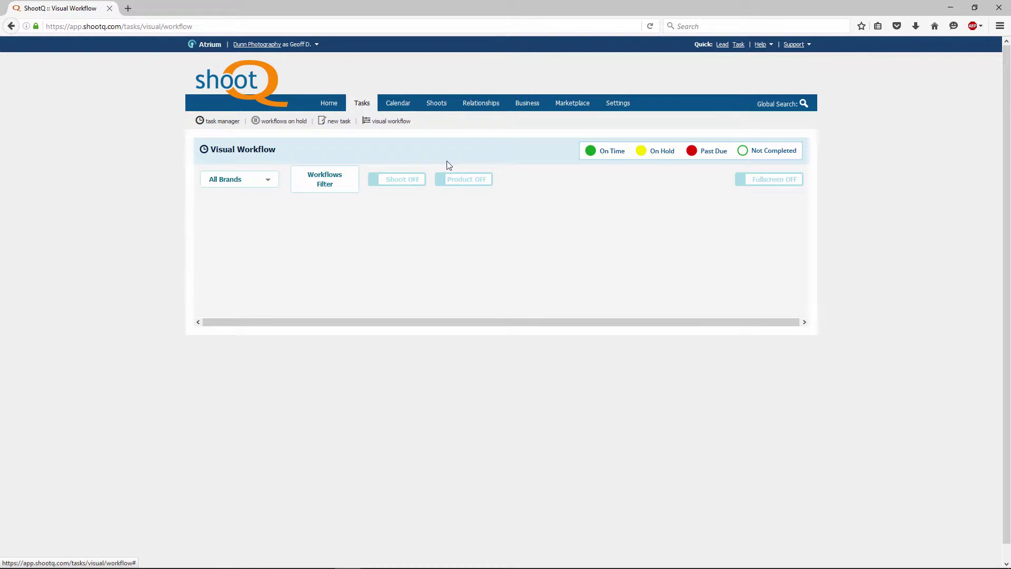
{"action": "left_click", "coordinate": [459, 180]}
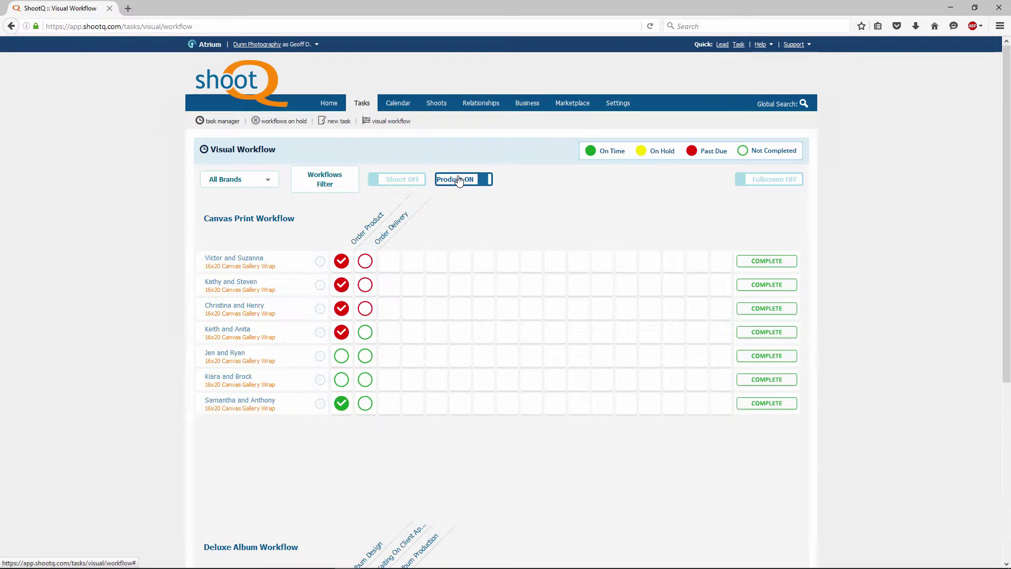
{"action": "left_click", "coordinate": [403, 180]}
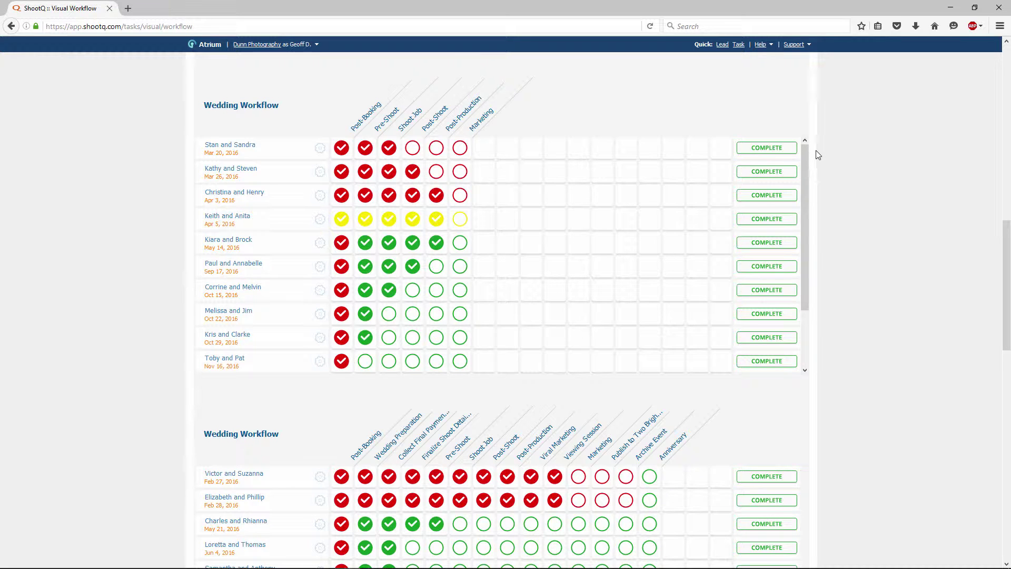
Open the first wedding client's Shoot Workflow page and return to the Wedding Workflow grids
{"action": "left_click_drag", "start_coordinate": [803, 151], "coordinate": [804, 235]}
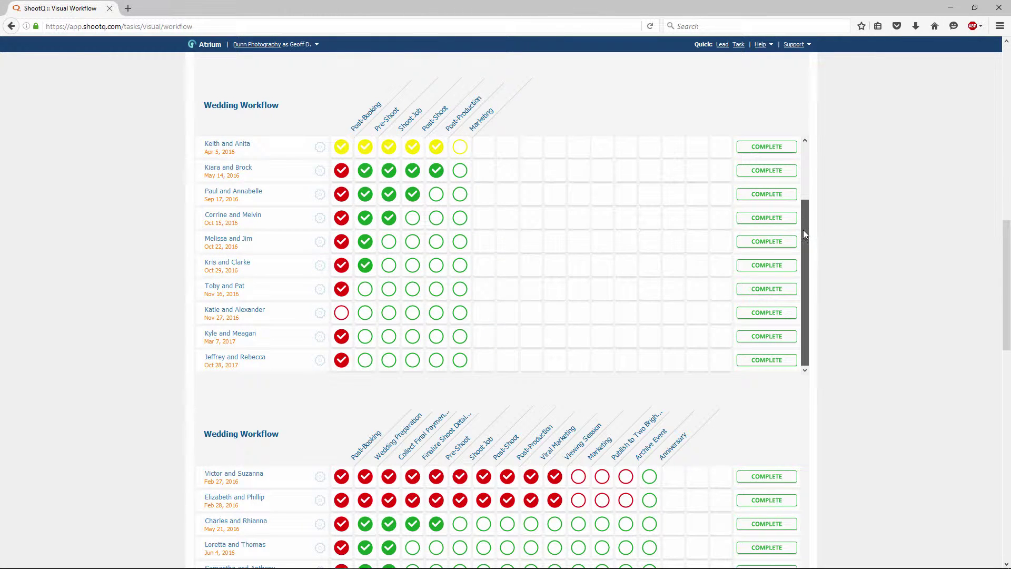
{"action": "left_click", "coordinate": [805, 140]}
{"action": "left_click", "coordinate": [805, 141]}
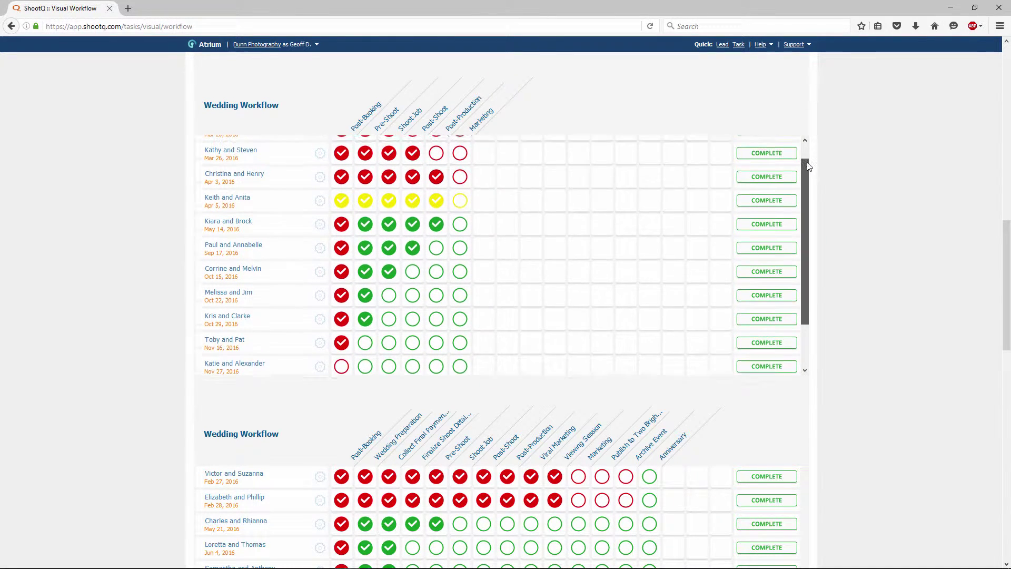
{"action": "left_click", "coordinate": [806, 141]}
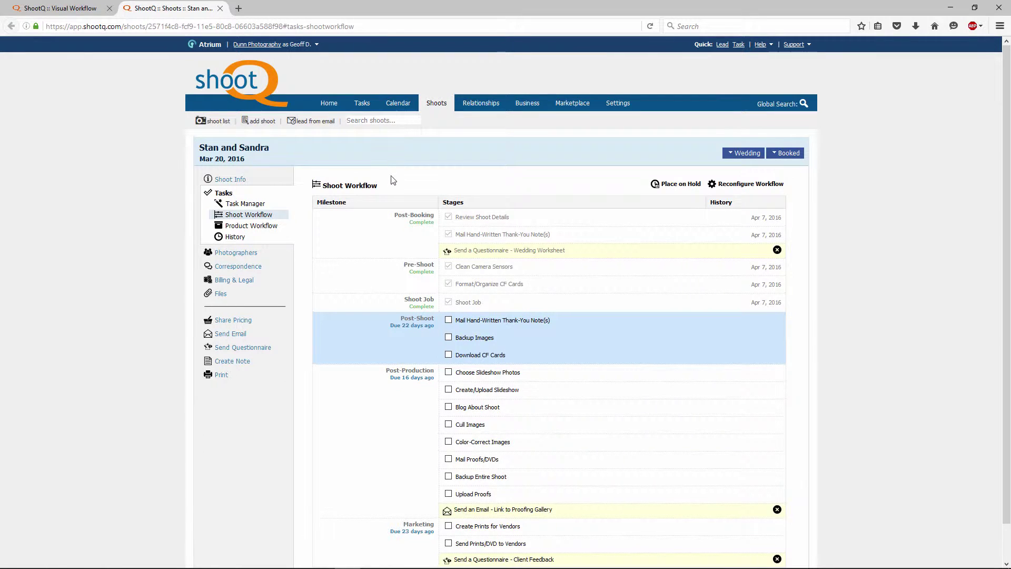
{"action": "scroll", "coordinate": [391, 185], "scroll_direction": "down", "scroll_amount": 1}
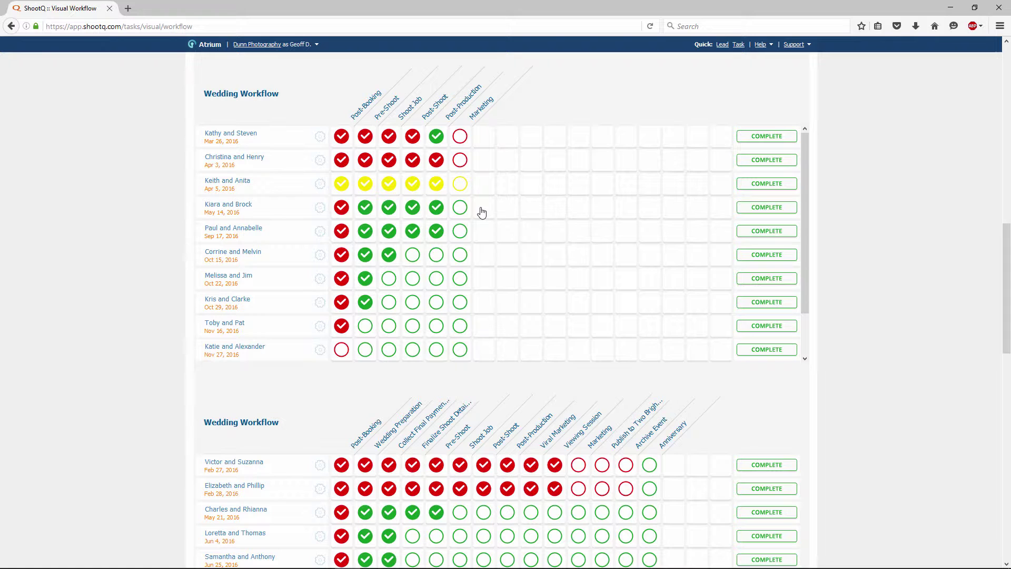
Tick Create Prints for Vendors in the May 14, 2016 wedding's Marketing tasks
{"action": "mouse_move", "coordinate": [471, 217]}
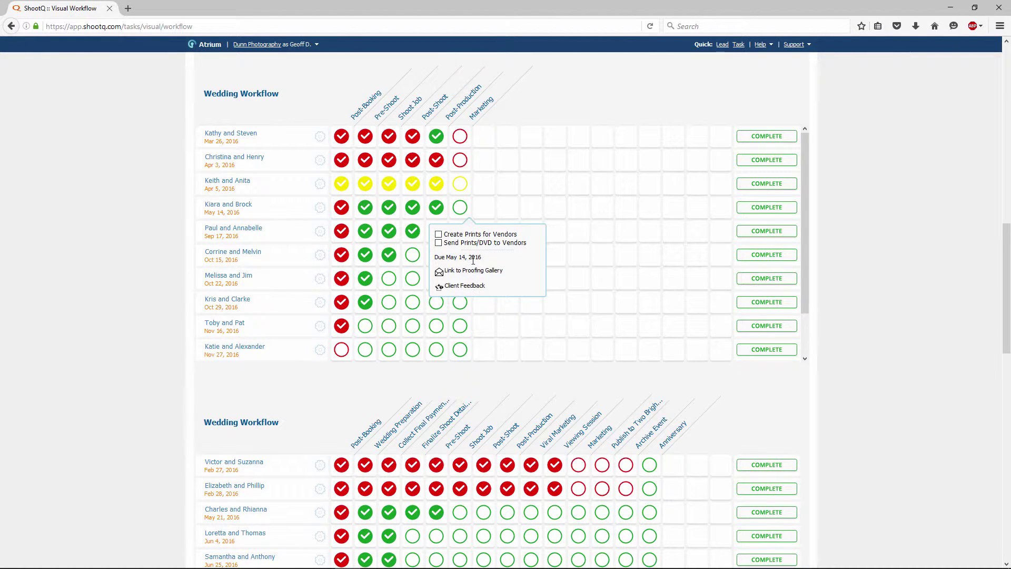
{"action": "left_click", "coordinate": [441, 234]}
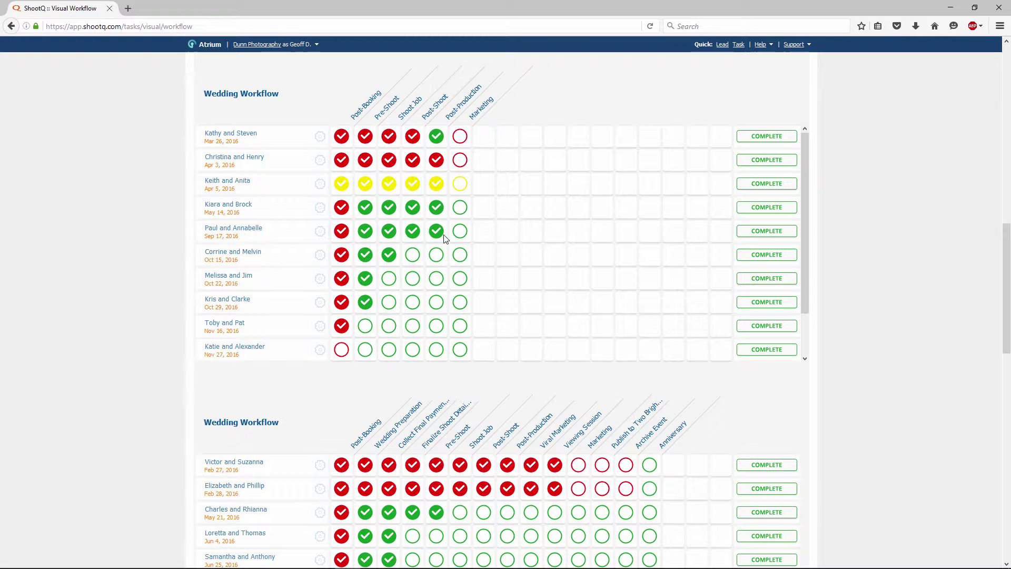
{"action": "left_click", "coordinate": [471, 216]}
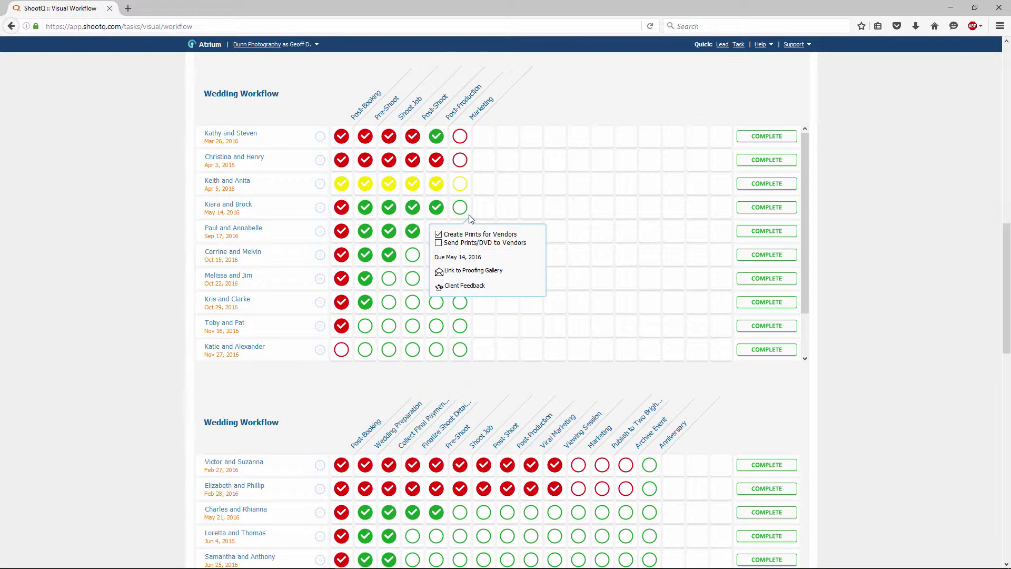
{"action": "left_click", "coordinate": [438, 235]}
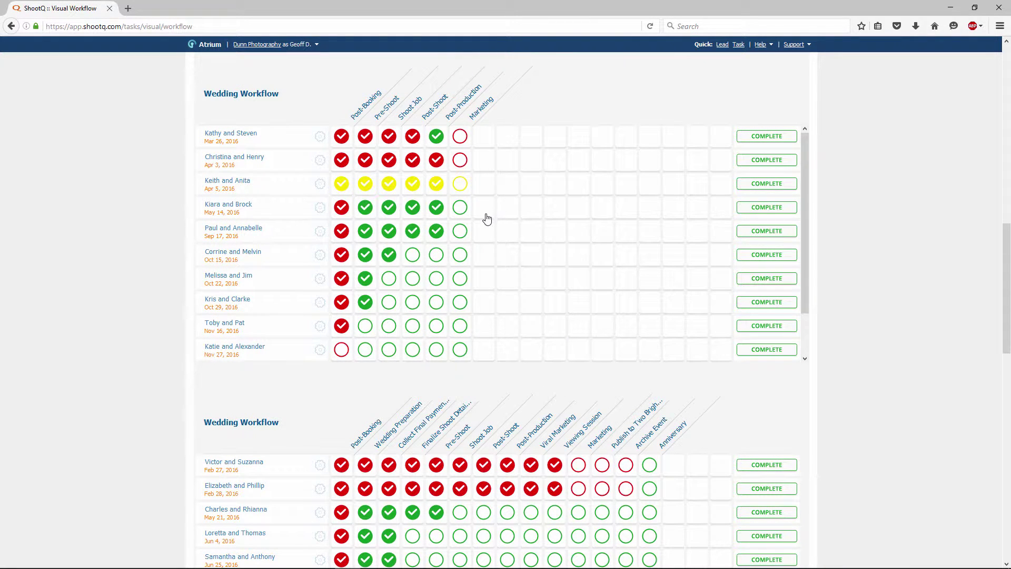
Mark the Oct 15, 2016 wedding's Post-Shoot milestone complete and confirm
{"action": "left_click", "coordinate": [466, 238]}
{"action": "left_click", "coordinate": [413, 255]}
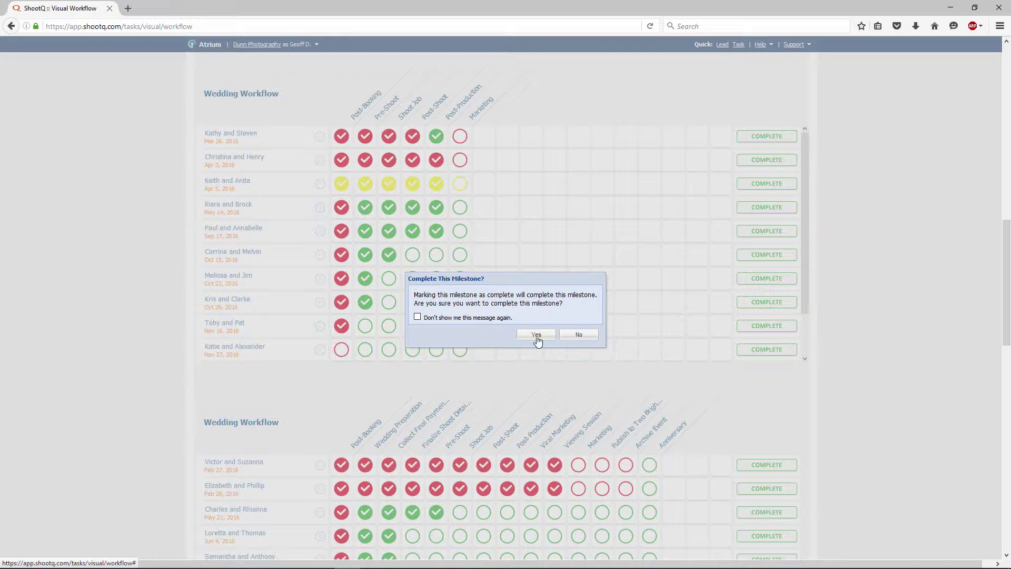
{"action": "left_click", "coordinate": [537, 335]}
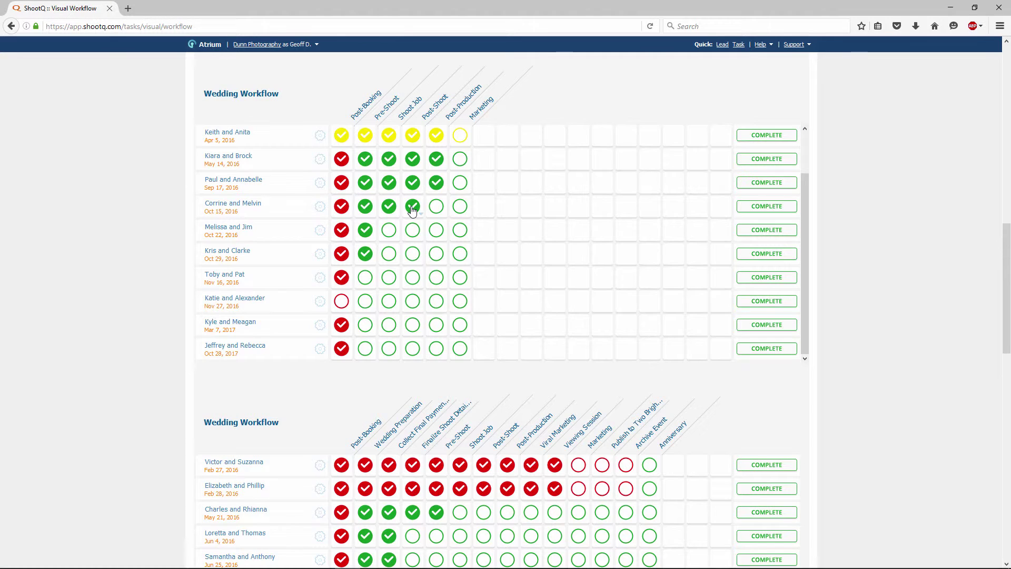
Complete the entire Mar 26, 2016 wedding workflow and confirm with Yes
{"action": "scroll", "coordinate": [477, 254], "scroll_direction": "up", "scroll_amount": 2}
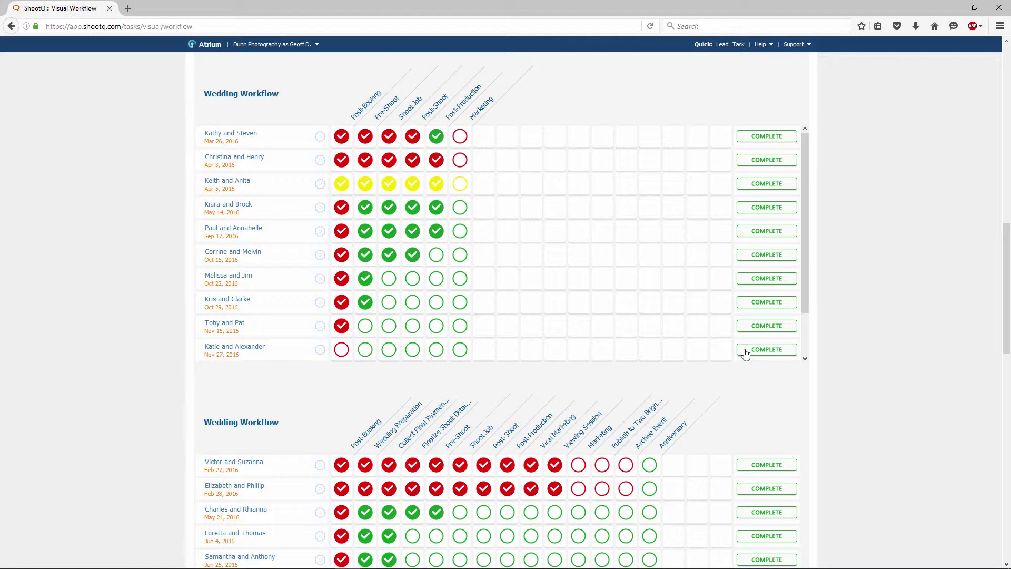
{"action": "left_click", "coordinate": [750, 139]}
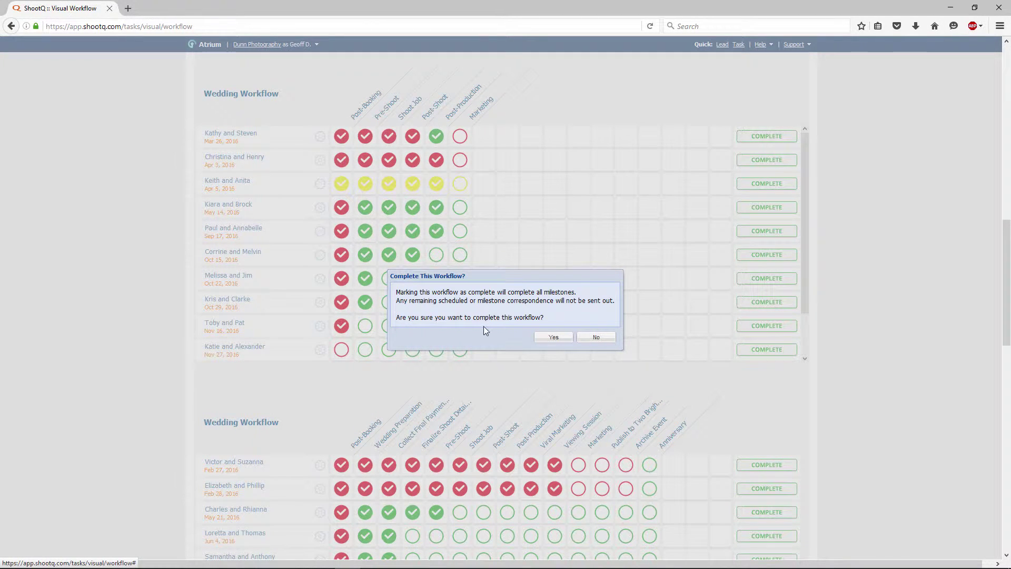
{"action": "left_click", "coordinate": [555, 338]}
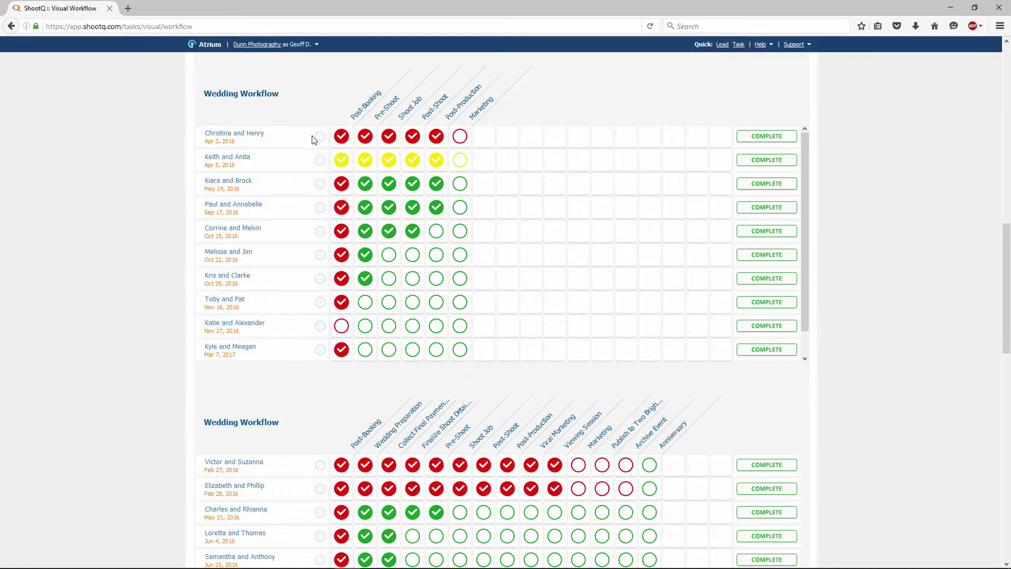
Change the Apr 3, 2016 wedding's Marketing due date to Apr 26, auto-adjusting other milestones, and save
{"action": "left_click", "coordinate": [320, 138]}
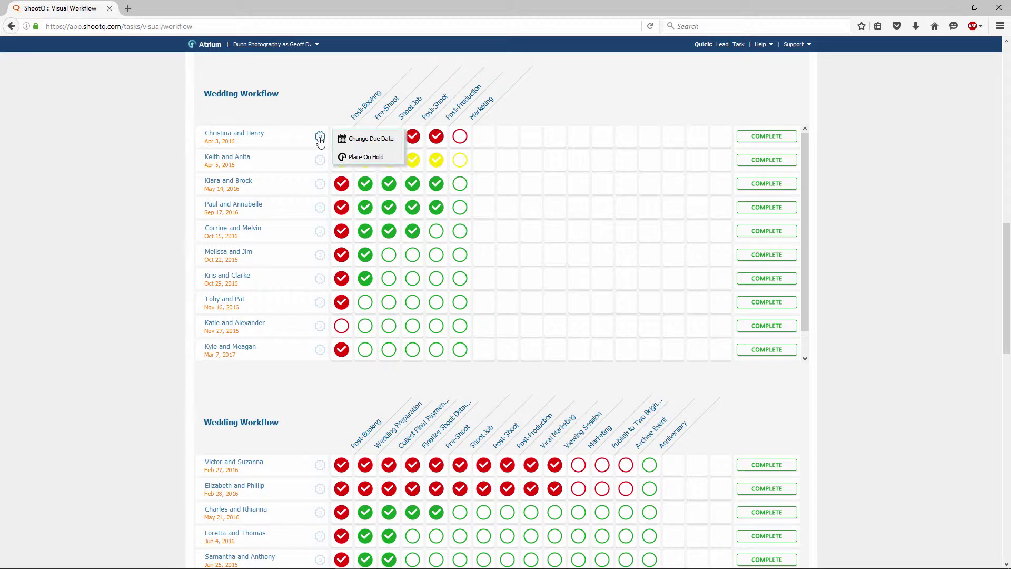
{"action": "left_click", "coordinate": [363, 140]}
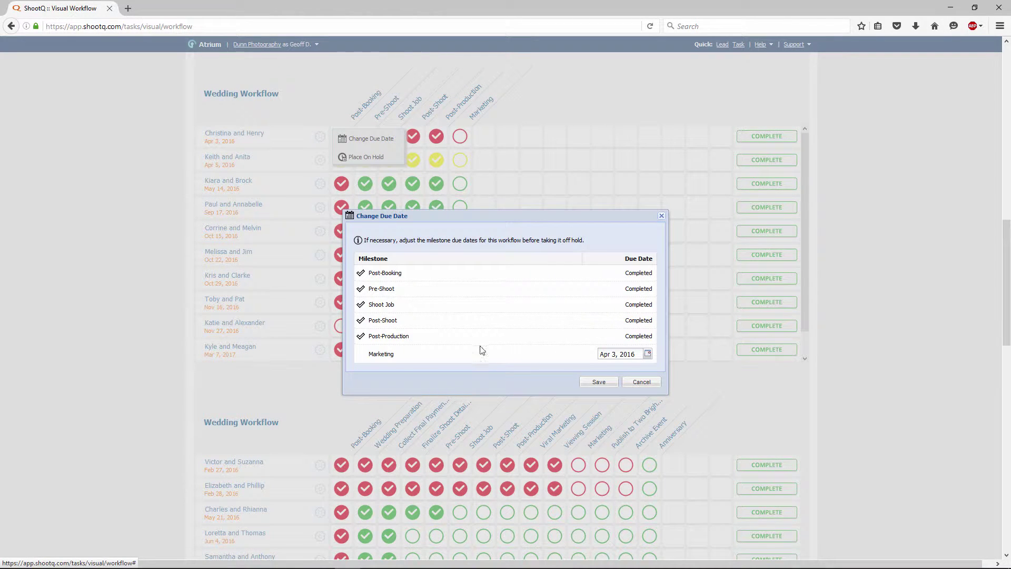
{"action": "left_click", "coordinate": [648, 353]}
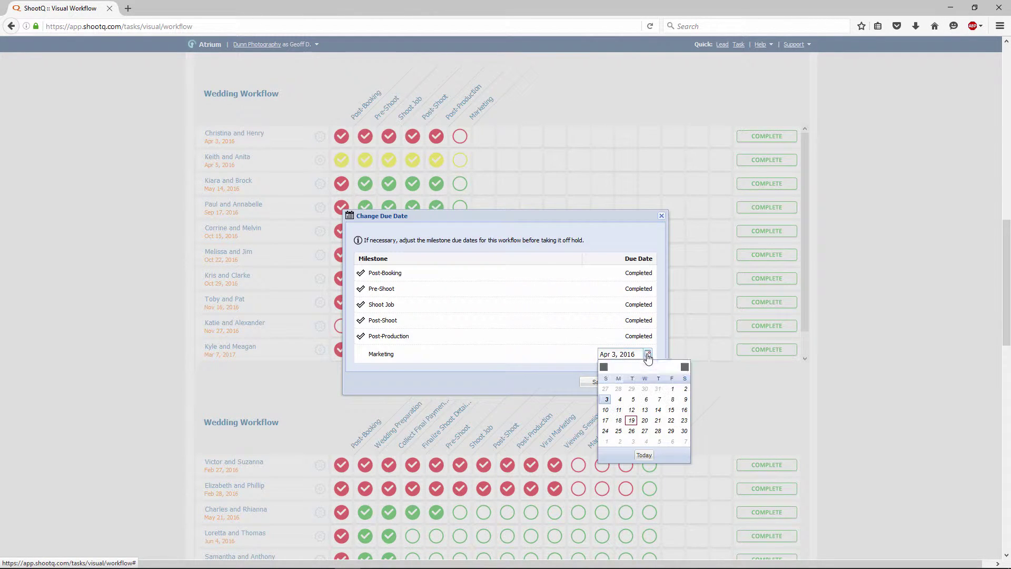
{"action": "left_click", "coordinate": [632, 431]}
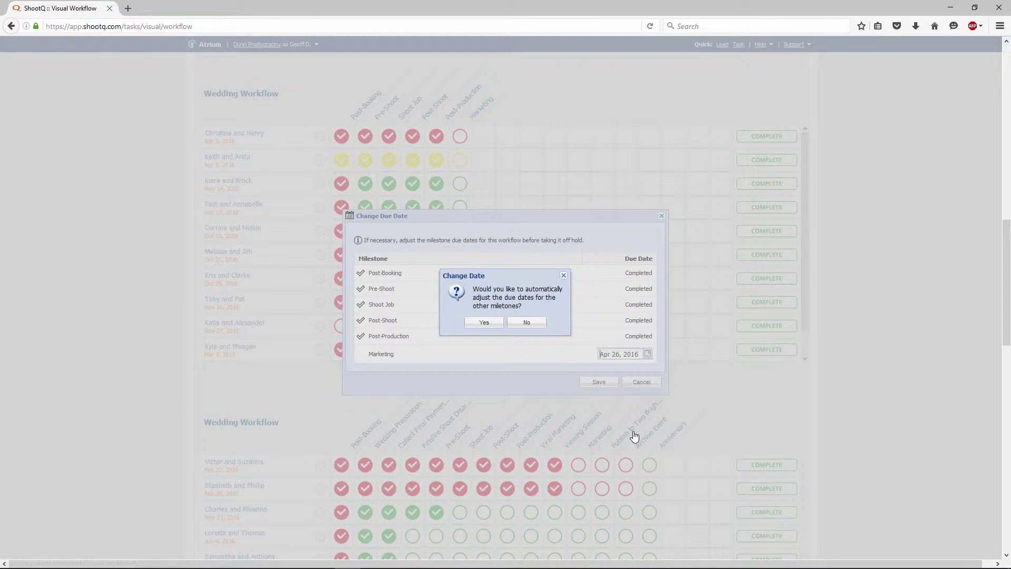
{"action": "left_click", "coordinate": [490, 328]}
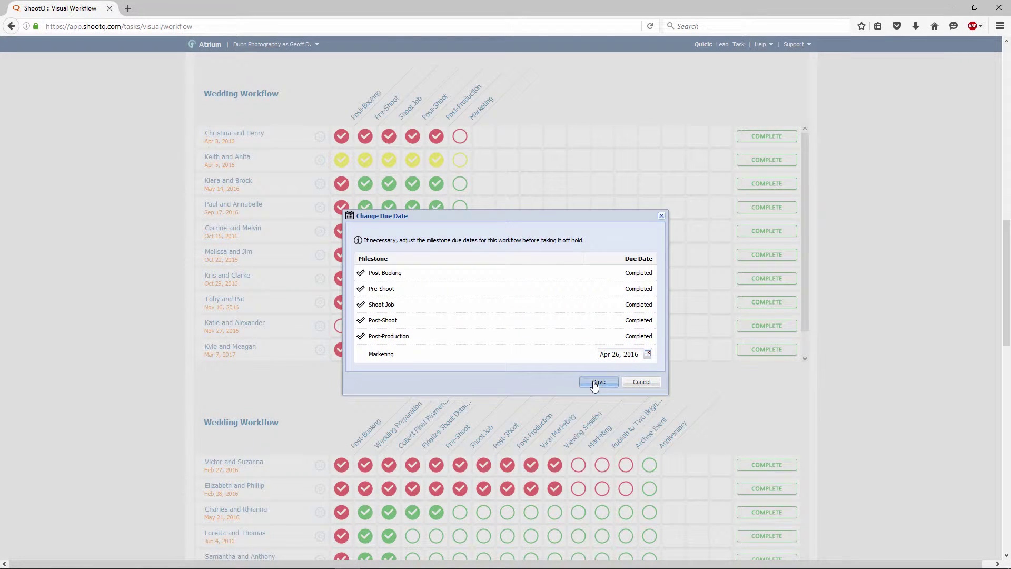
{"action": "left_click", "coordinate": [594, 383]}
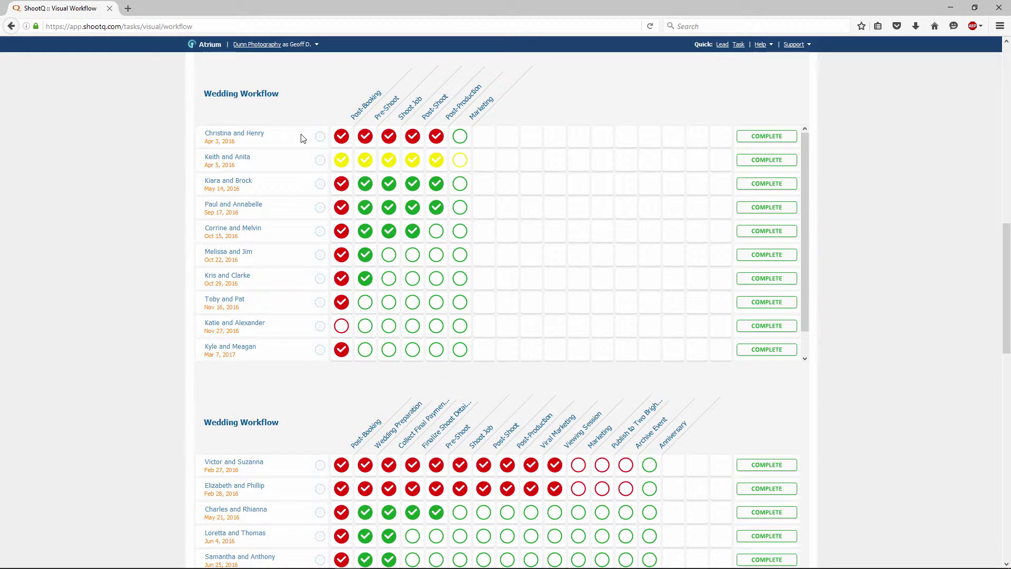
Place the Apr 3, 2016 wedding workflow on hold
{"action": "left_click", "coordinate": [320, 138]}
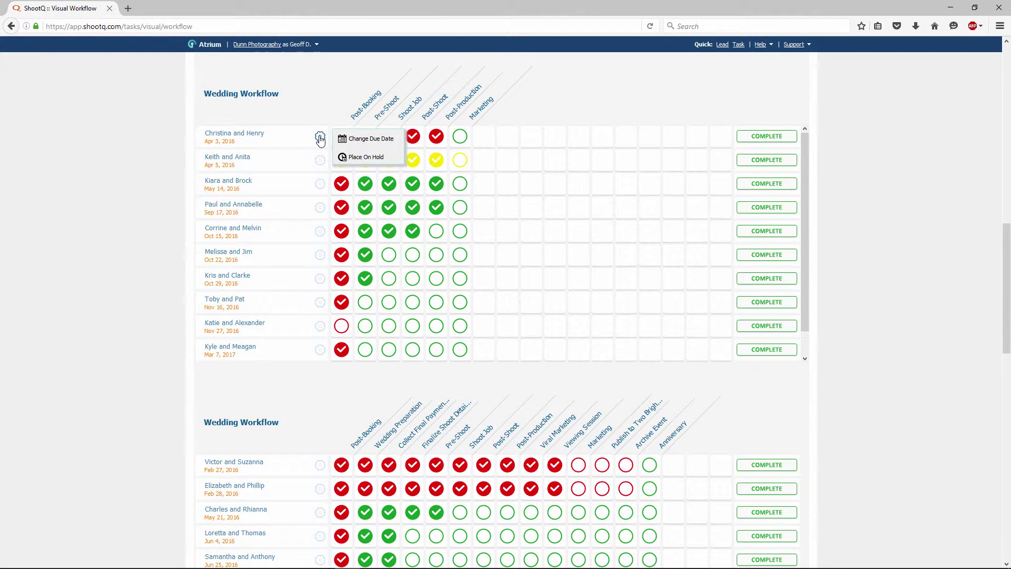
{"action": "left_click", "coordinate": [366, 158]}
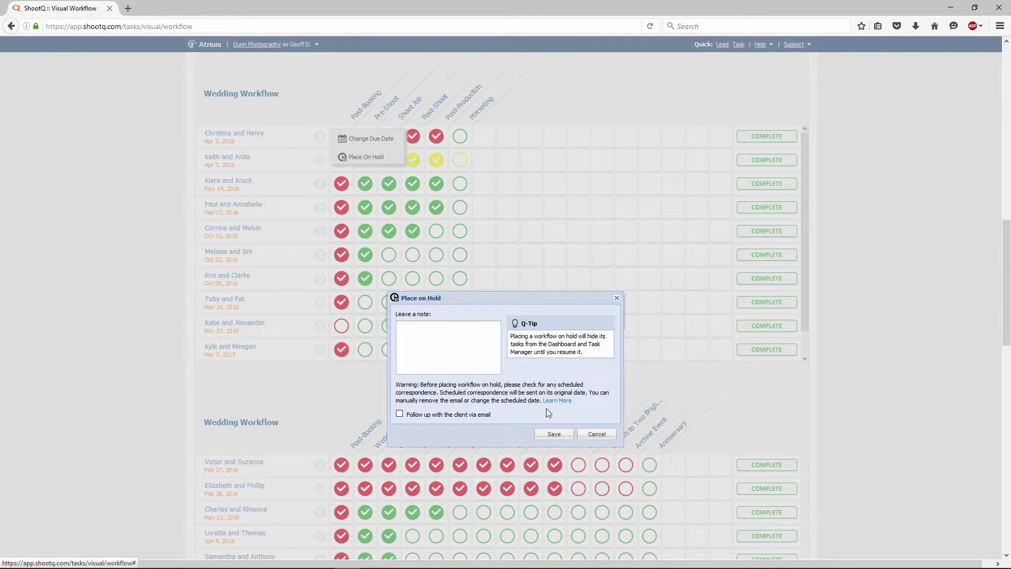
{"action": "left_click", "coordinate": [554, 435]}
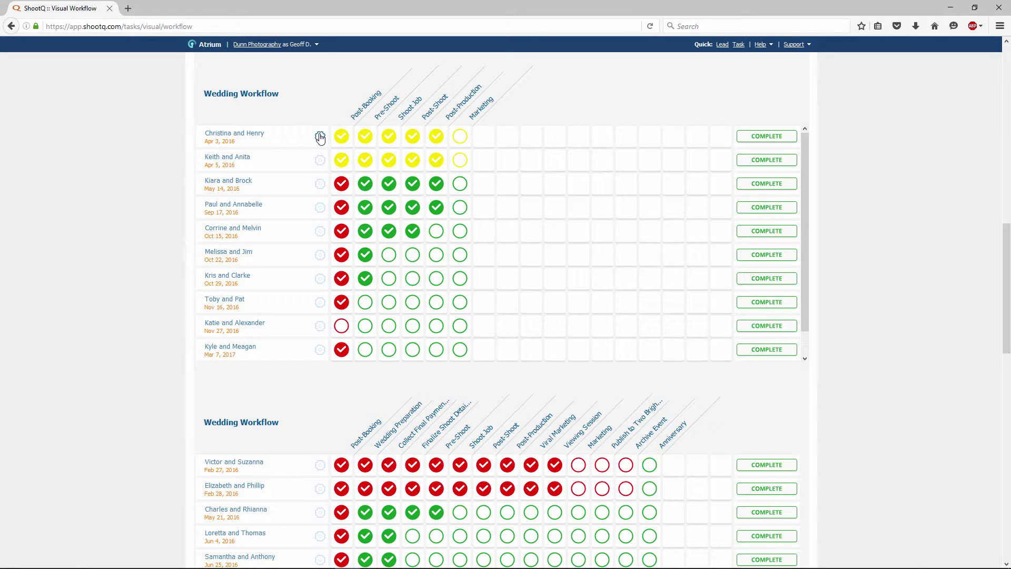
Take the Apr 3, 2016 wedding workflow off hold again
{"action": "left_click", "coordinate": [320, 137]}
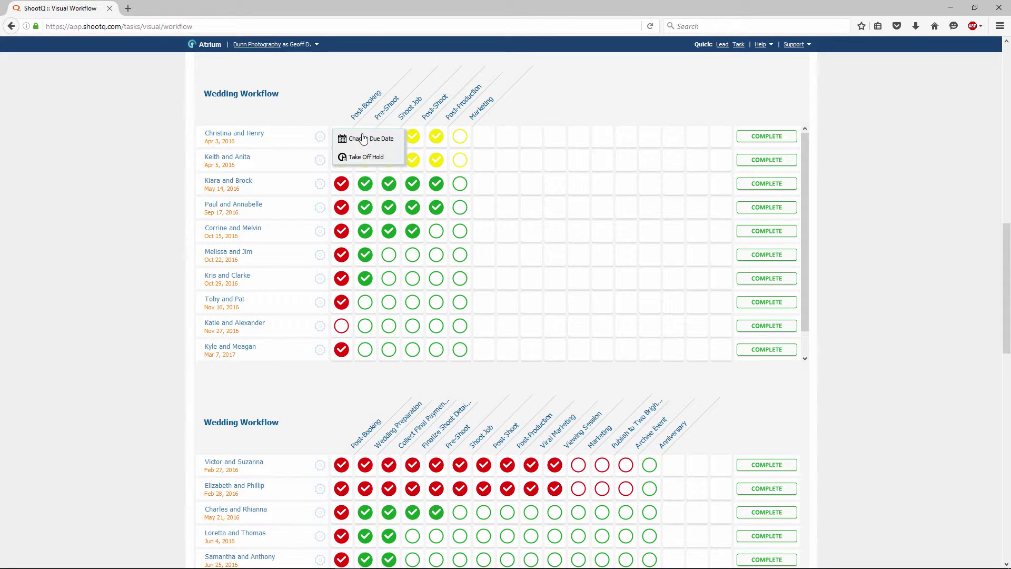
{"action": "left_click", "coordinate": [364, 157]}
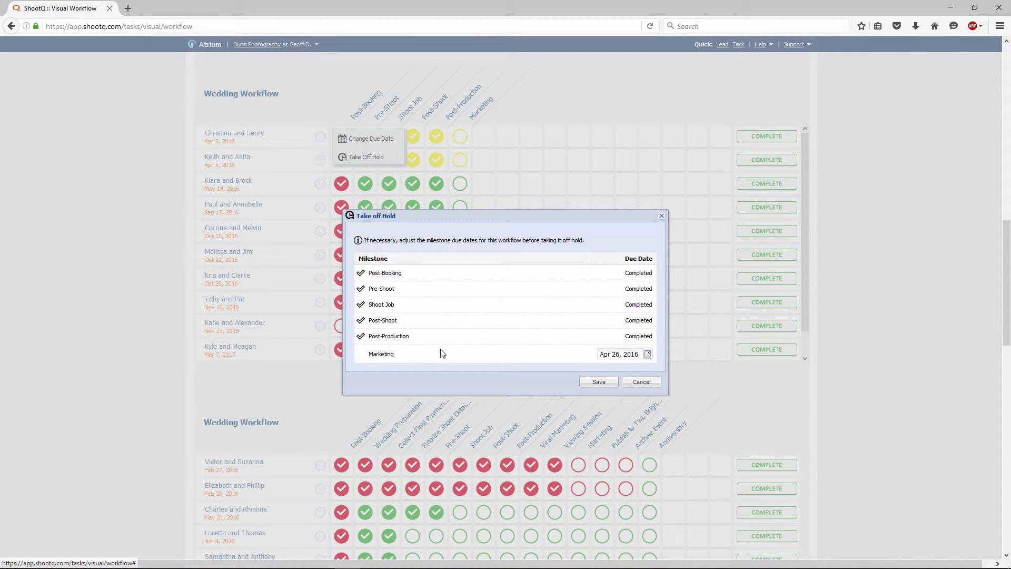
{"action": "left_click", "coordinate": [609, 386]}
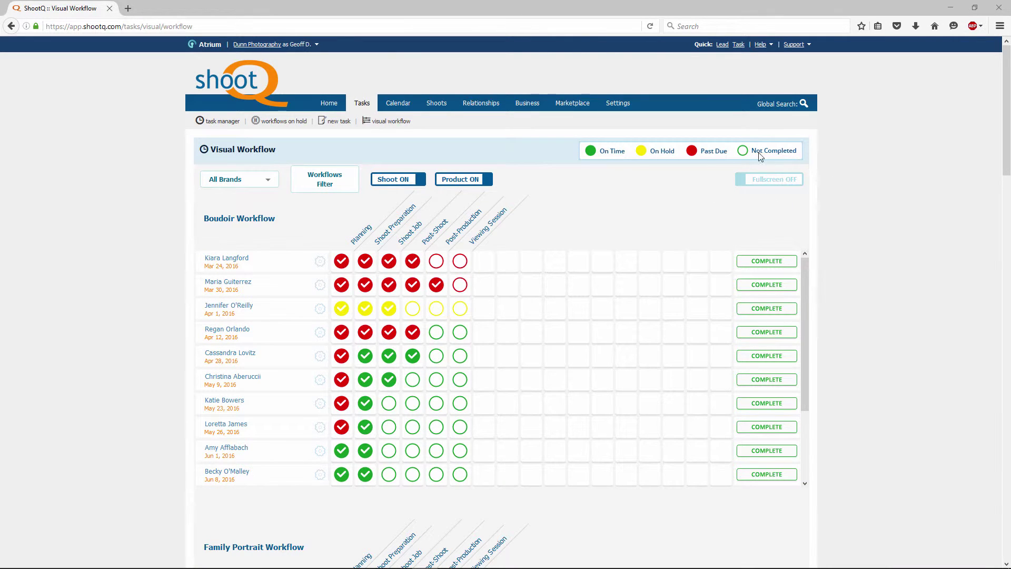
Switch the Visual Workflow Fullscreen toggle from OFF to ON
{"action": "left_click", "coordinate": [782, 182]}
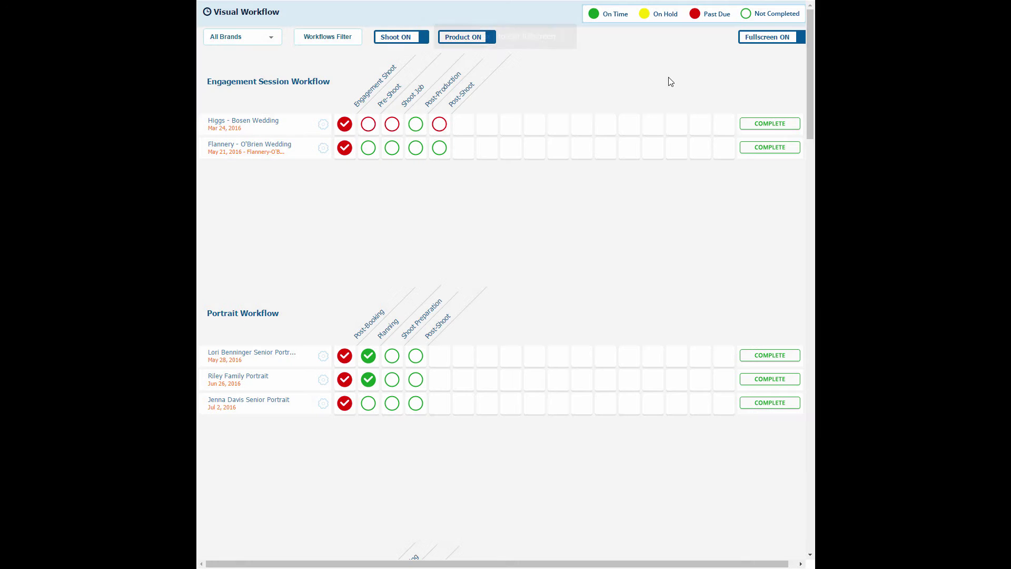